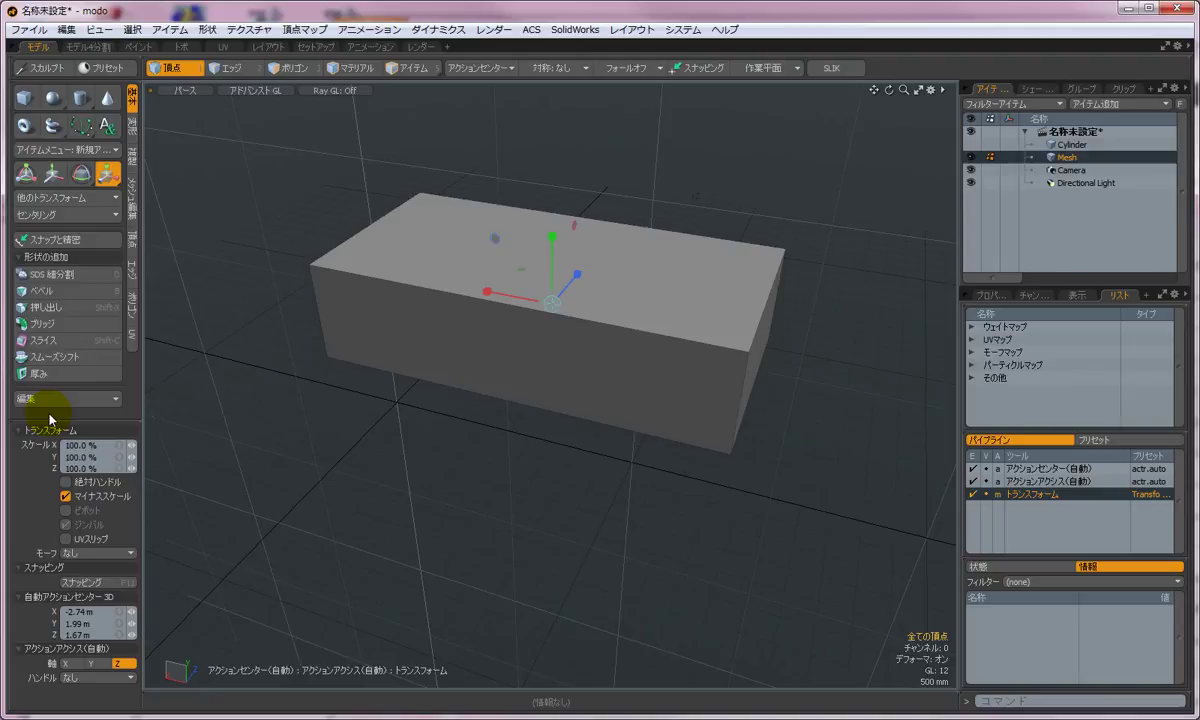
# Drop the Transform tool and open the Absolute Scale command window from the snap and precision tools, clear of the box
pyautogui.press('q')
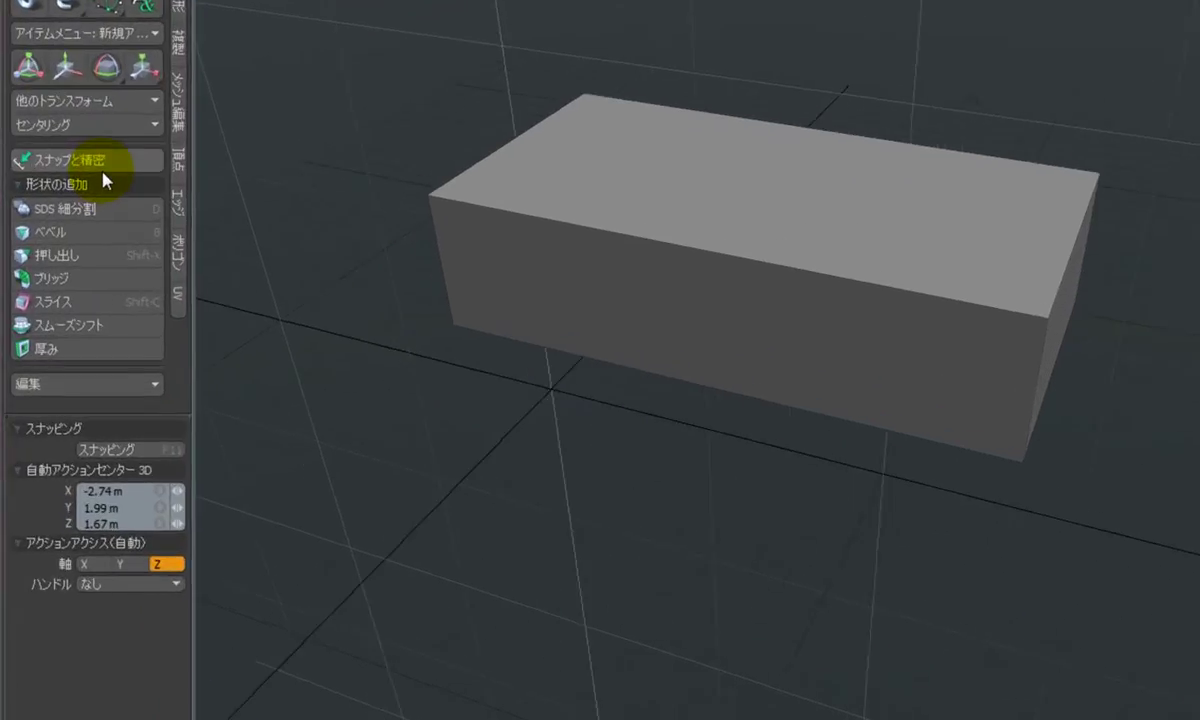
pyautogui.click(106, 148)
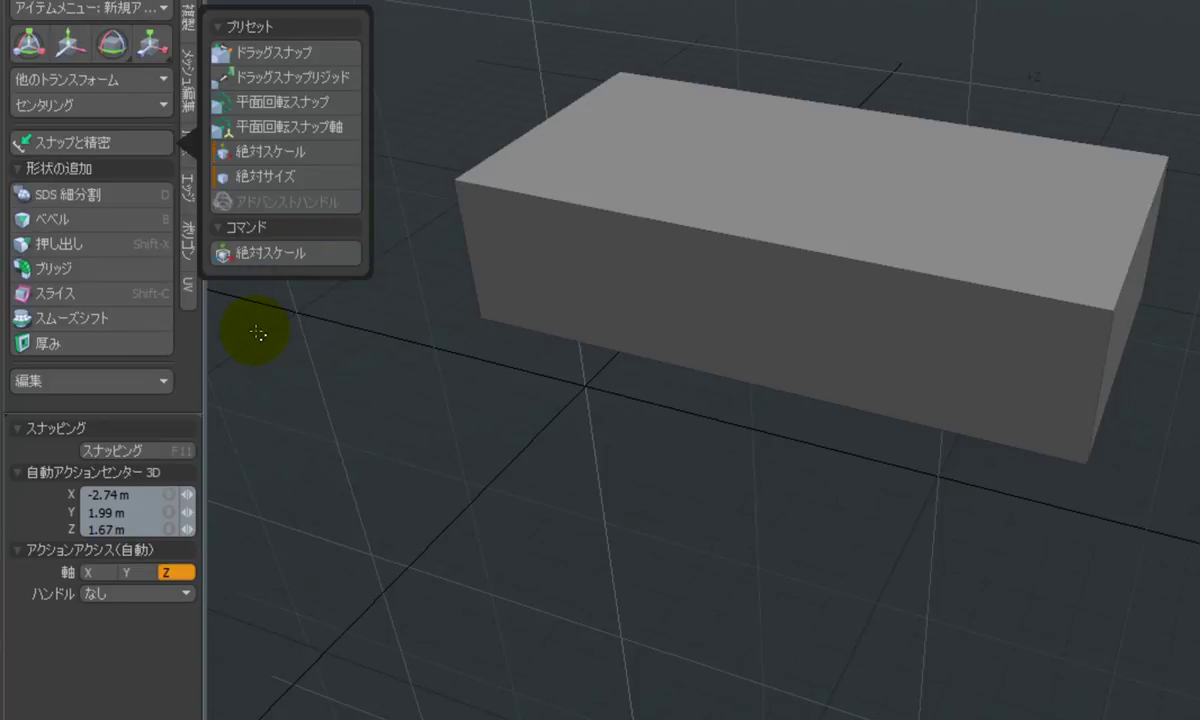
pyautogui.click(288, 252)
pyautogui.moveTo(331, 231); pyautogui.dragTo(117, 264)
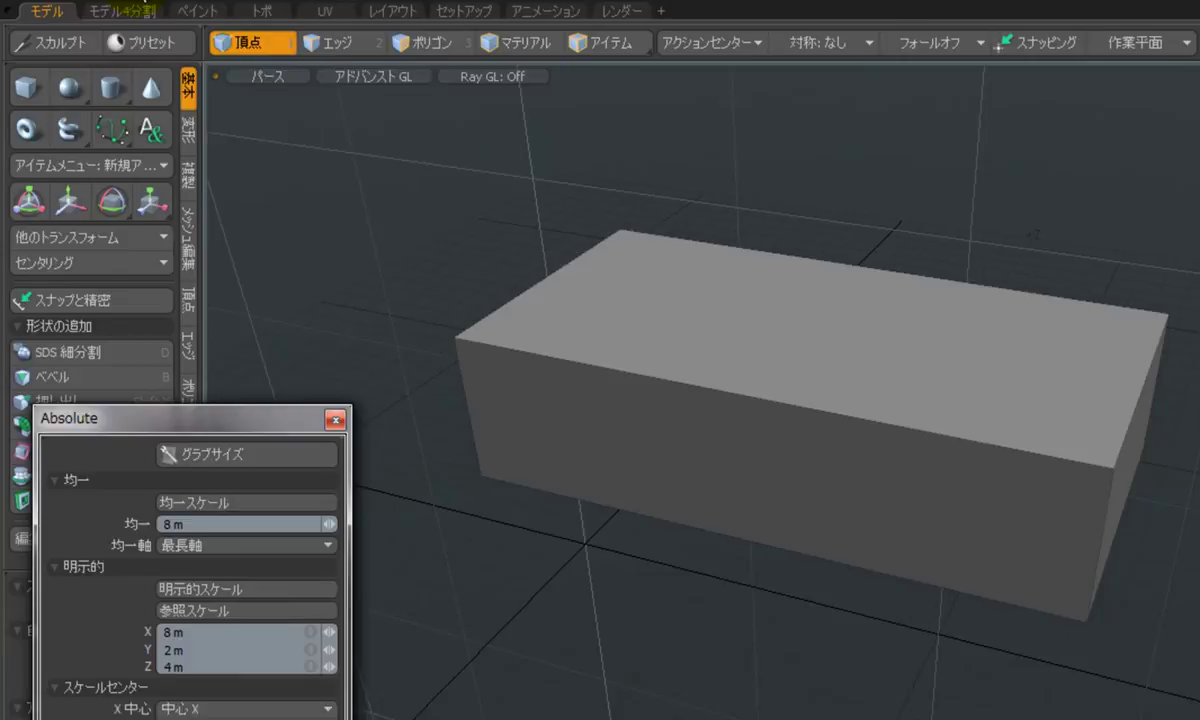
# Activate the Dimension tool to show the box's dimensions in the viewport
pyautogui.click(137, 20)
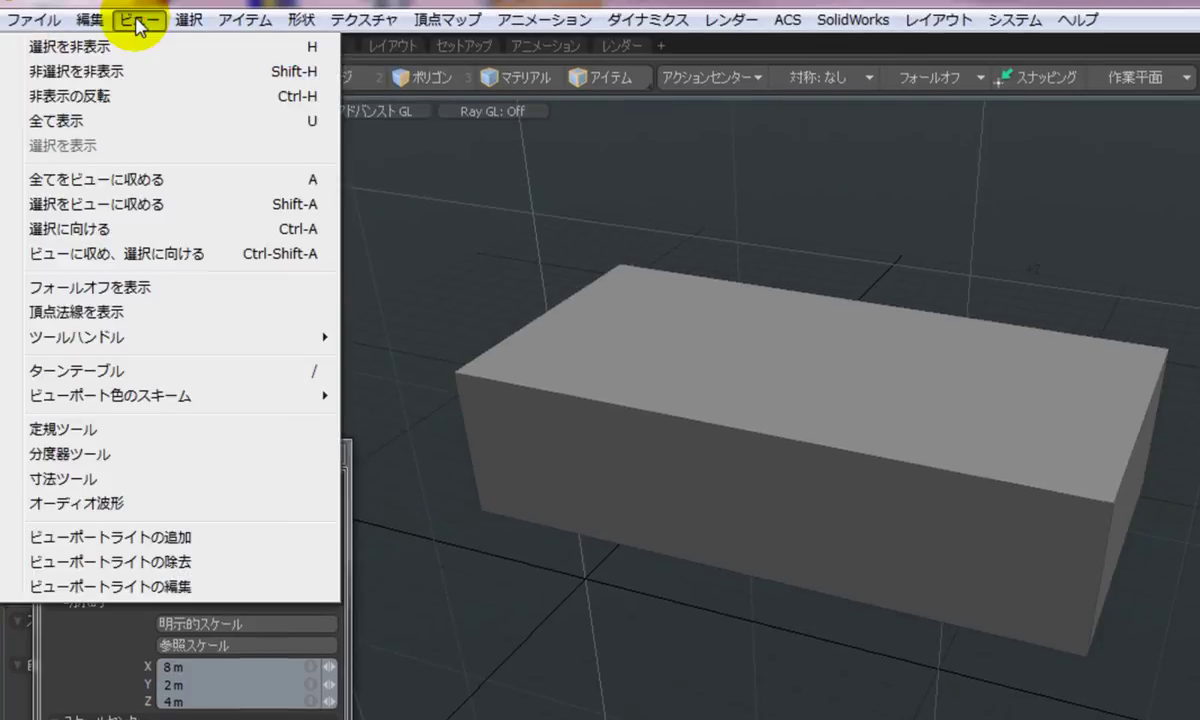
pyautogui.click(150, 488)
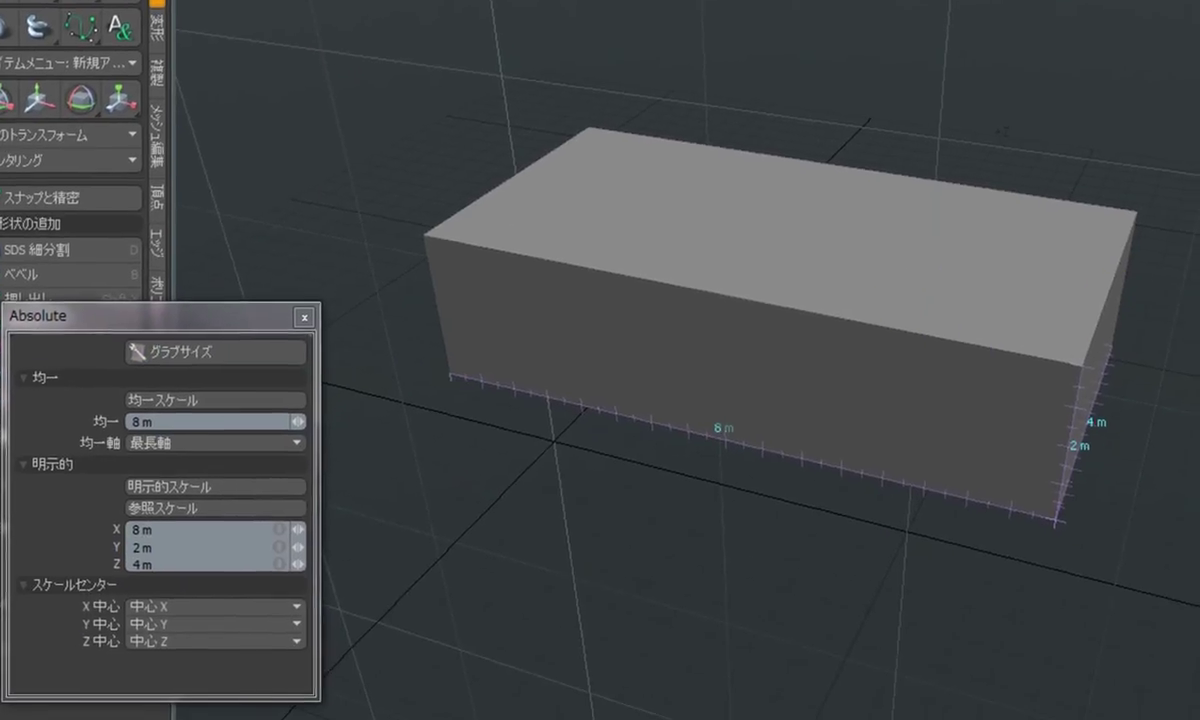
pyautogui.keyDown('alt'); pyautogui.moveTo(1159, 483); pyautogui.dragTo(880, 520); pyautogui.keyUp('alt')
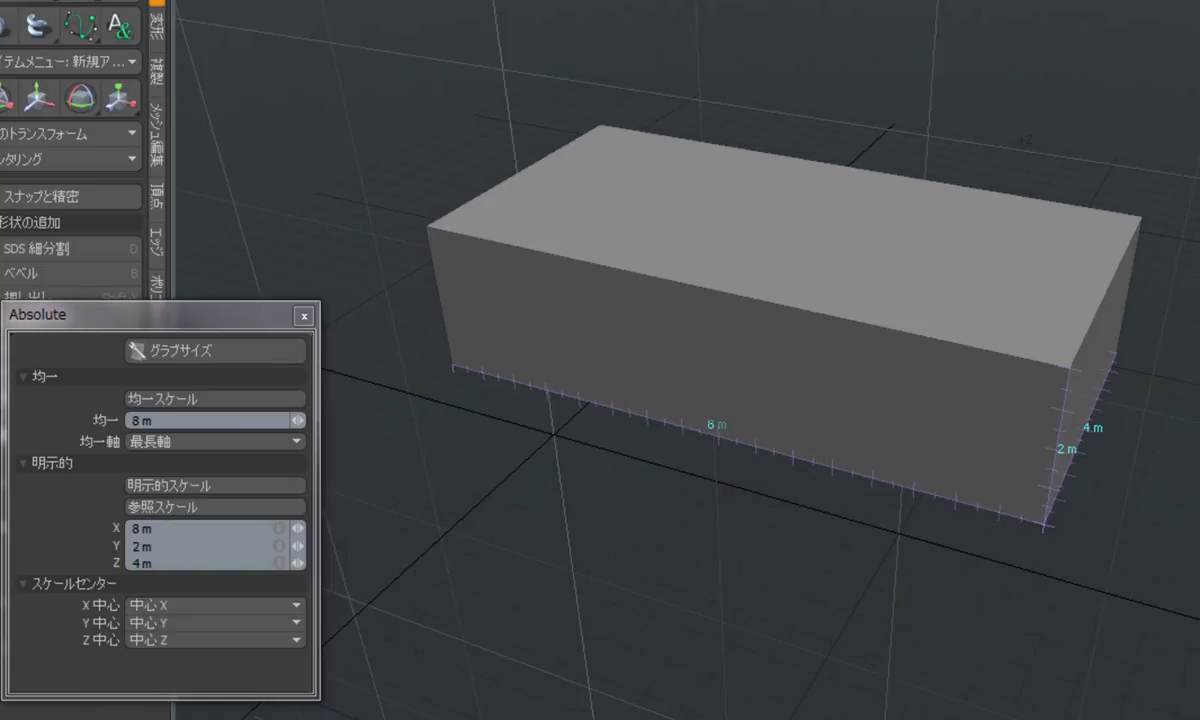
# Set the uniform size to 3 m along the longest axis and apply Uniform Scale to the box
pyautogui.moveTo(180, 320); pyautogui.dragTo(285, 428)
pyautogui.click(300, 519)
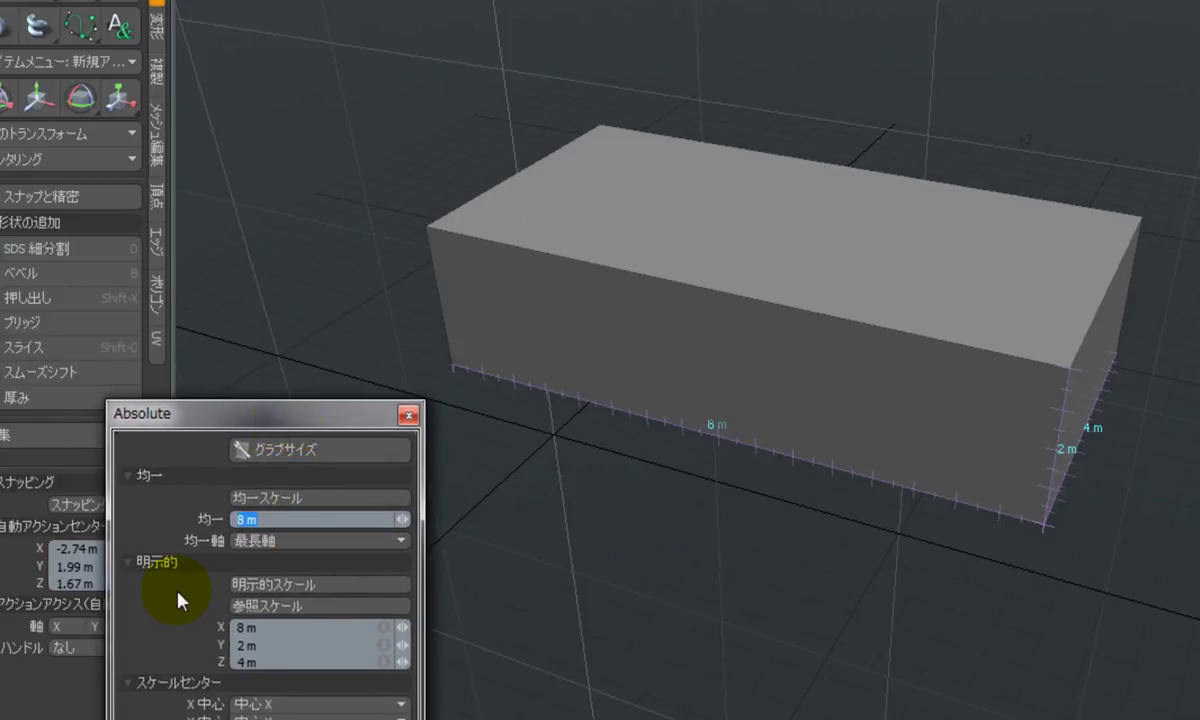
pyautogui.write('3')
pyautogui.press('Return')
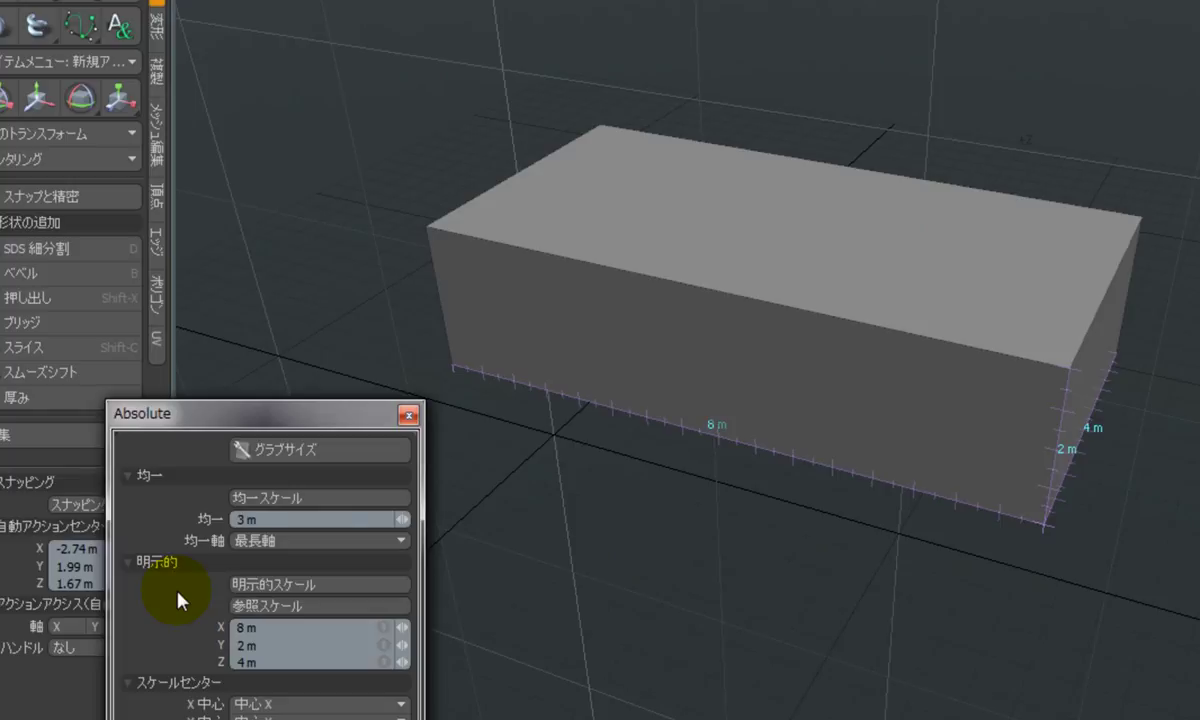
pyautogui.click(336, 507)
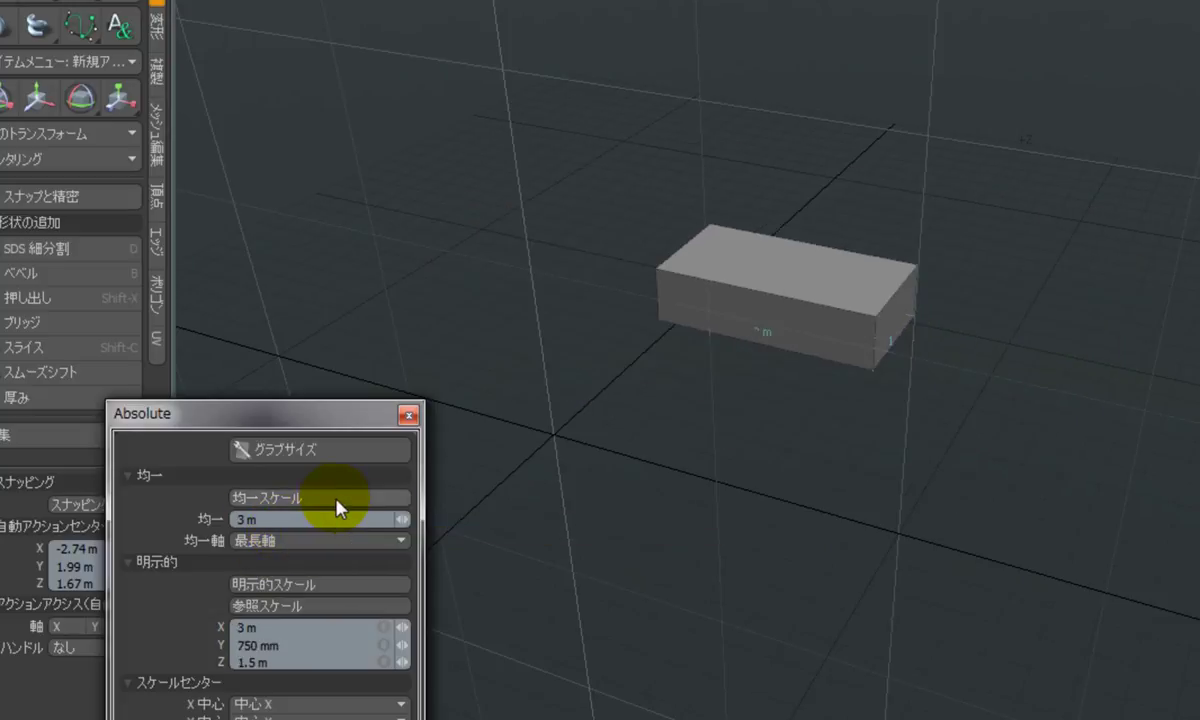
pyautogui.click(830, 515)
pyautogui.keyDown('alt'); pyautogui.moveTo(830, 515); pyautogui.dragTo(951, 447); pyautogui.keyUp('alt')
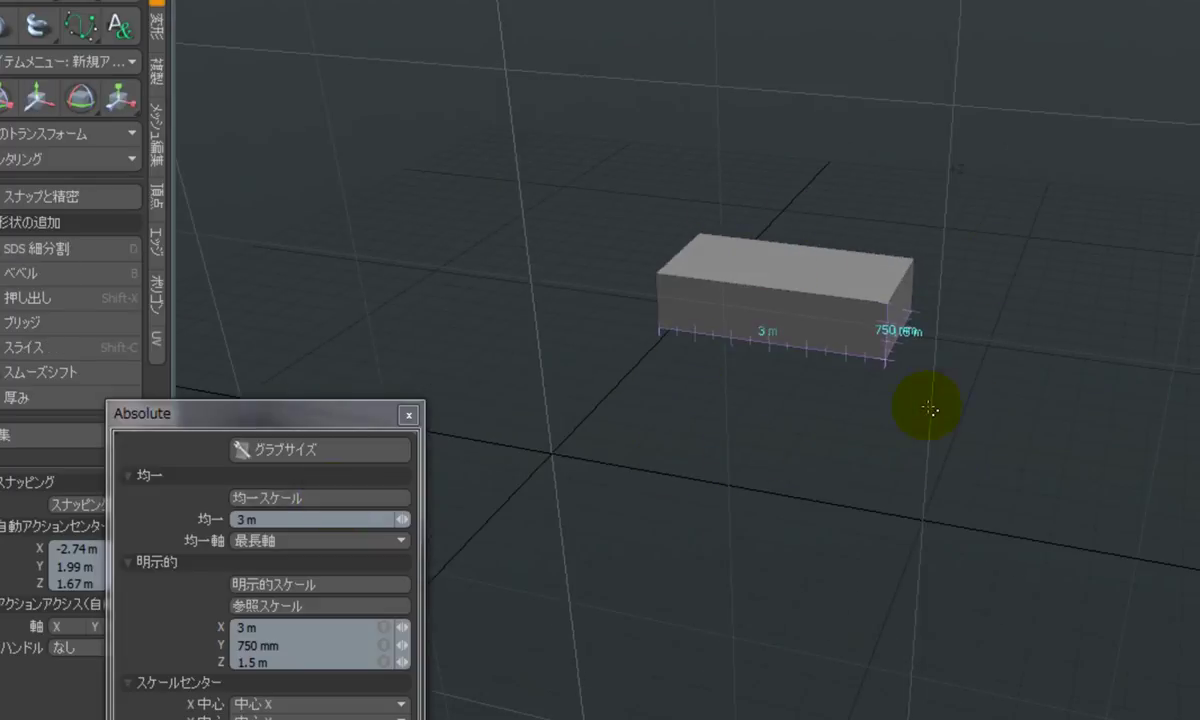
# Undo the uniform scaling of the box
pyautogui.press('alt')
pyautogui.keyDown('alt'); pyautogui.moveTo(959, 247); pyautogui.dragTo(825, 340); pyautogui.keyUp('alt')
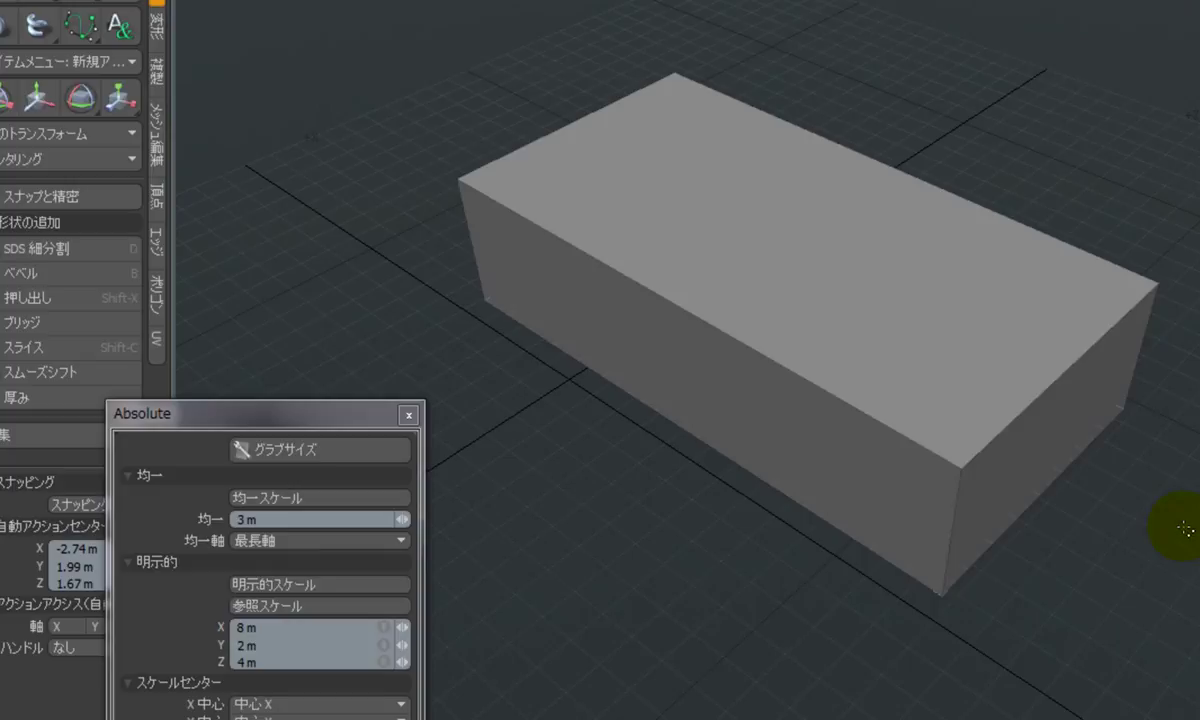
pyautogui.keyDown('alt'); pyautogui.moveTo(1173, 602); pyautogui.dragTo(1190, 510); pyautogui.keyUp('alt')
pyautogui.press('5')
# Set the explicit size to X 1 m, Y 2 m and Z 3 m and apply Explicit Scale to the box
pyautogui.moveTo(354, 428); pyautogui.dragTo(337, 265)
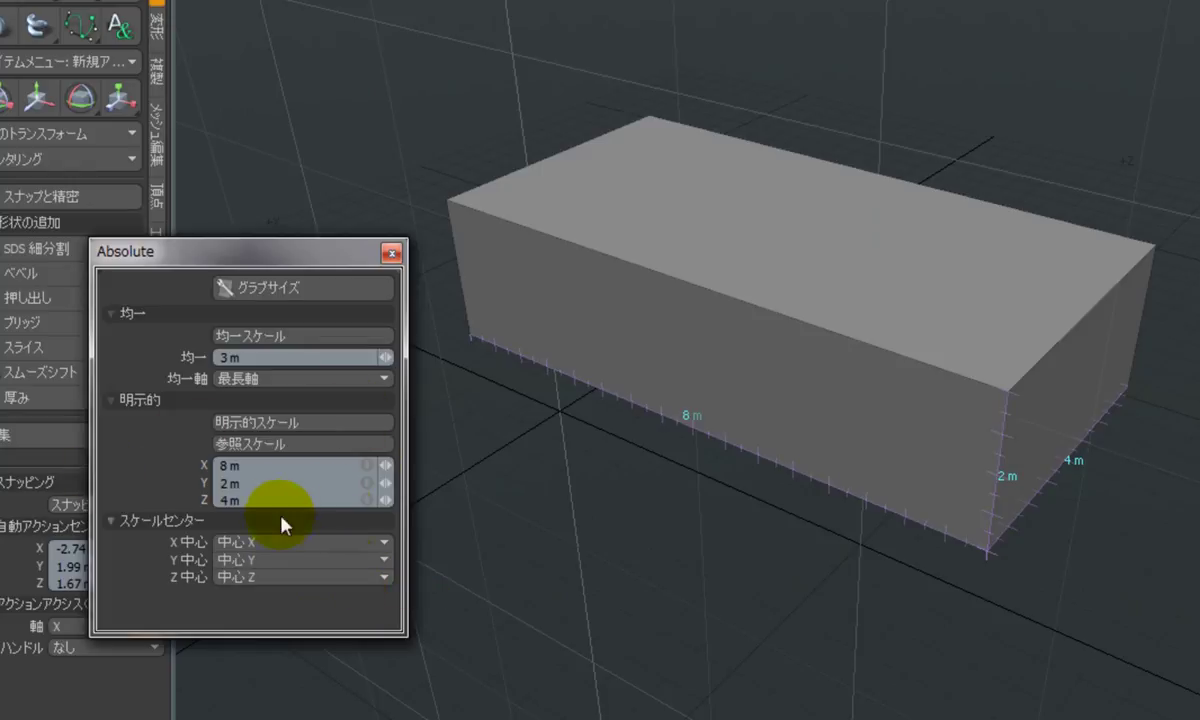
pyautogui.click(295, 465)
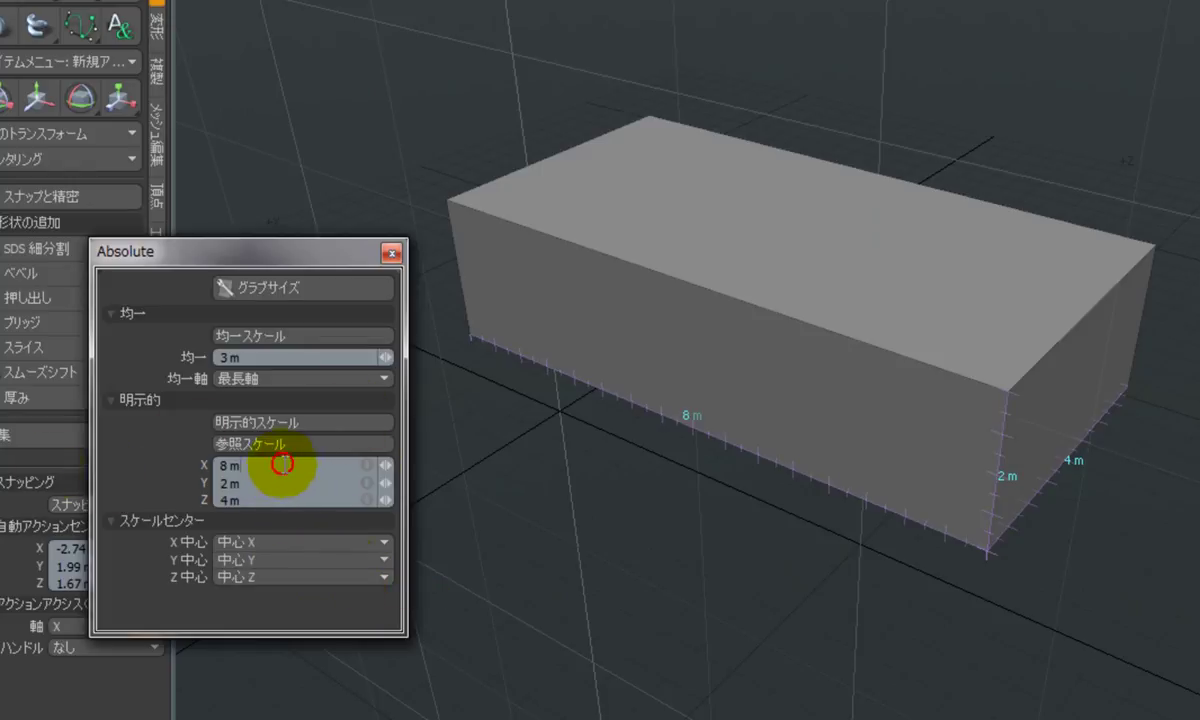
pyautogui.write('1')
pyautogui.press('Tab')
pyautogui.write('2')
pyautogui.press('Tab')
pyautogui.write('3')
pyautogui.press('Return')
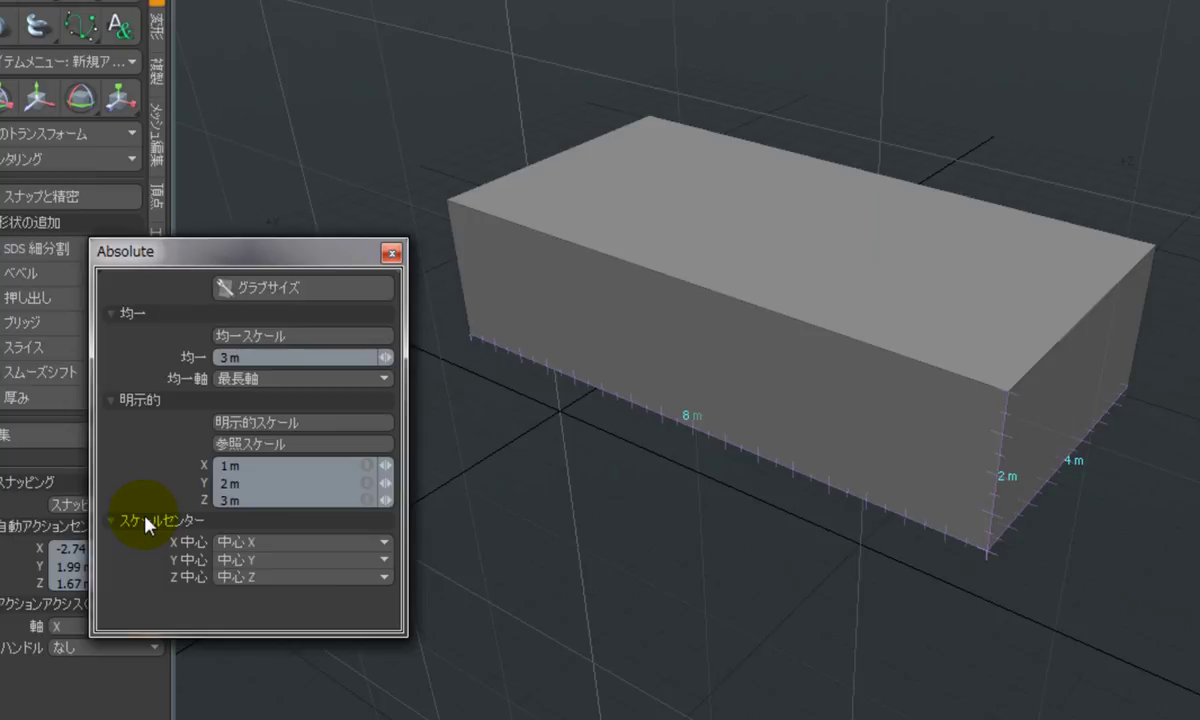
pyautogui.click(332, 425)
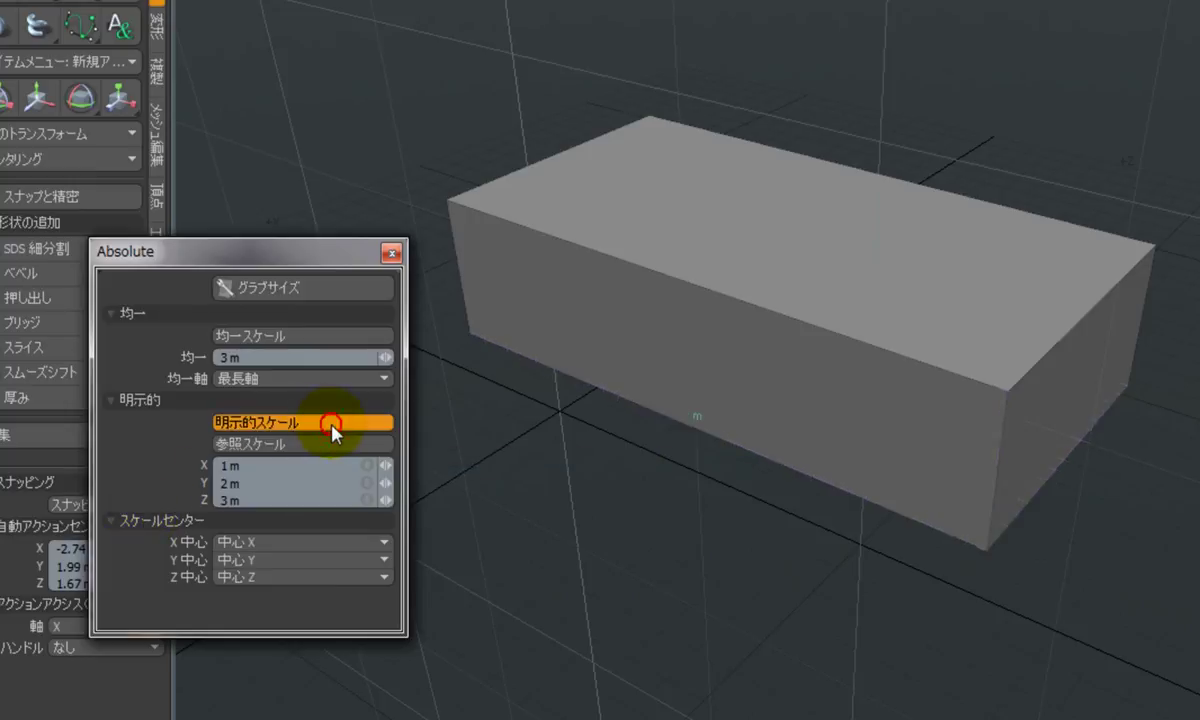
pyautogui.keyDown('alt'); pyautogui.moveTo(857, 423); pyautogui.dragTo(845, 467); pyautogui.keyUp('alt')
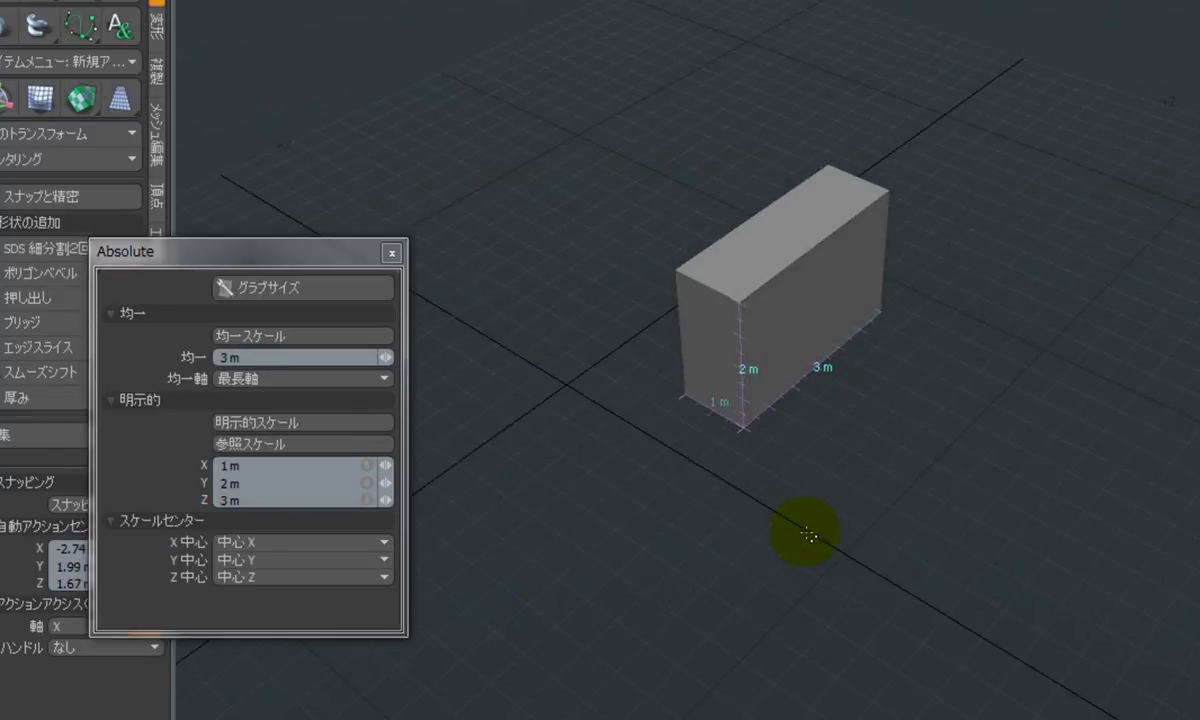
# Return to vertex selection mode and undo the explicit scaling of the box
pyautogui.press('5')
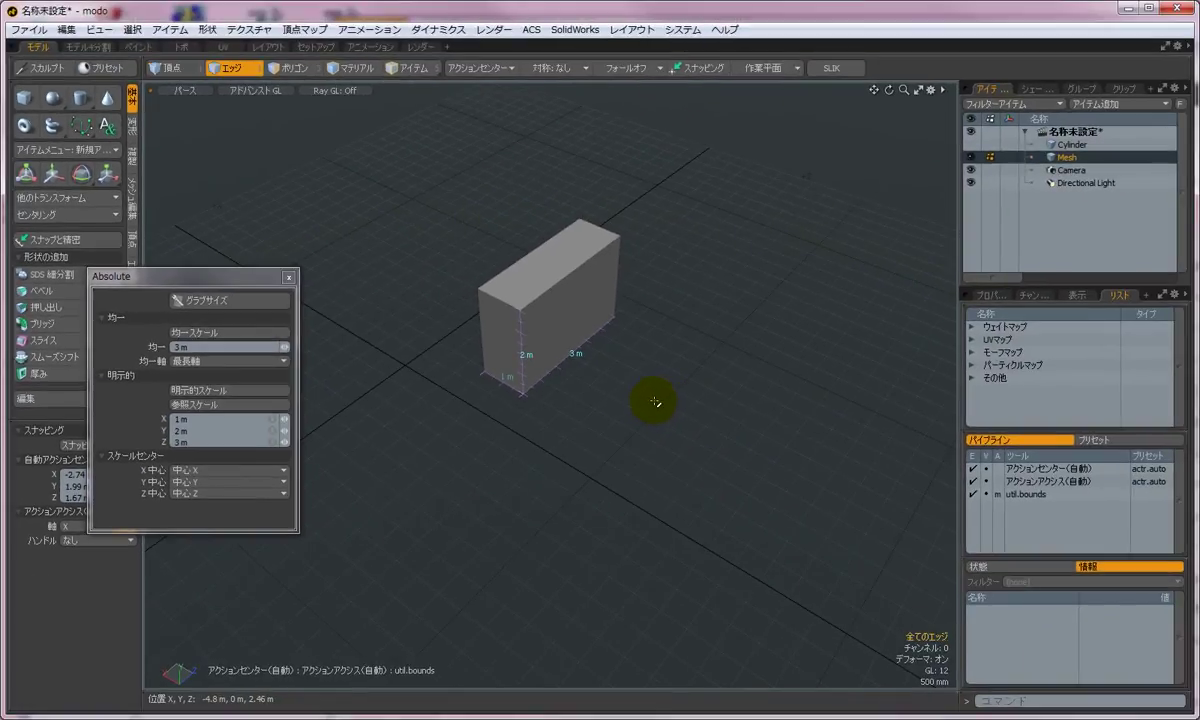
pyautogui.press('1')
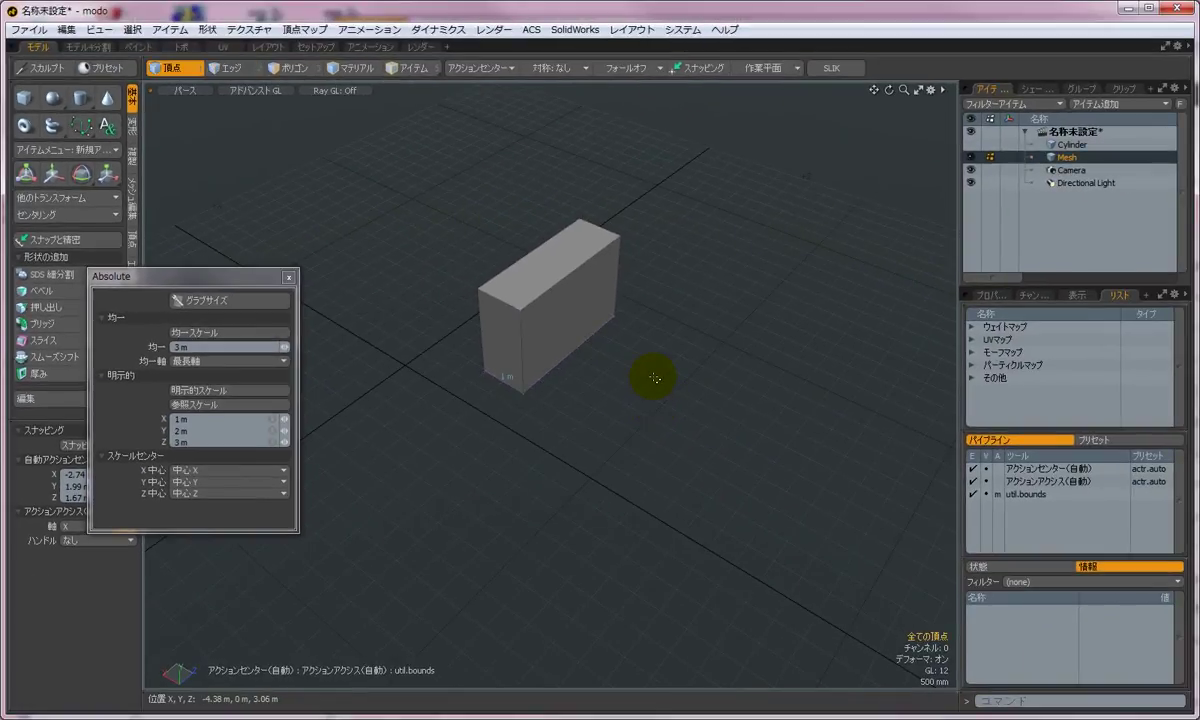
pyautogui.click(862, 232)
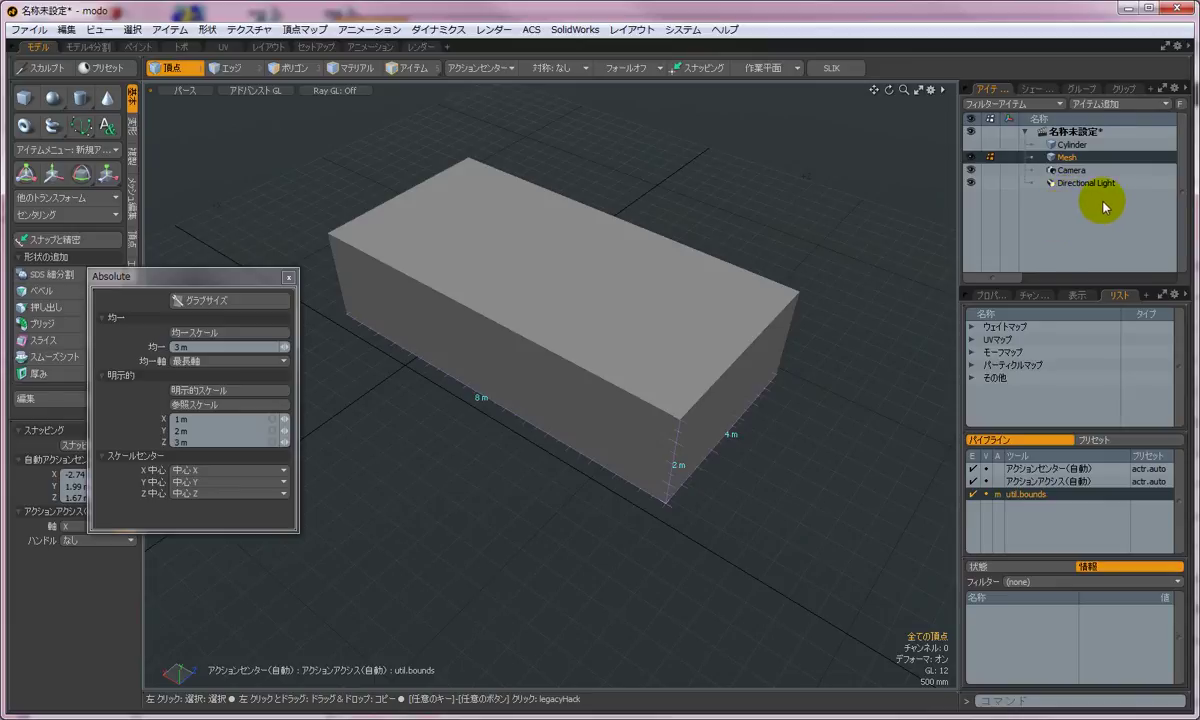
# Select the Cylinder item and capture its dimensions with Grab Size
pyautogui.click(1105, 146)
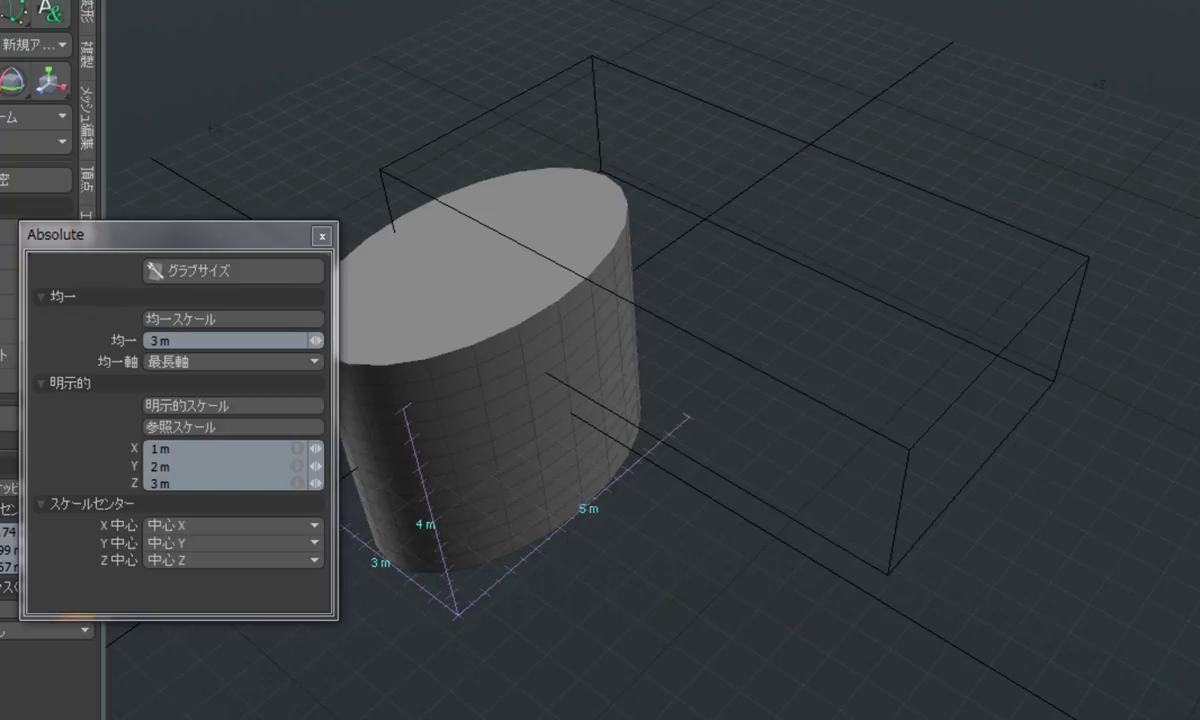
pyautogui.click(244, 272)
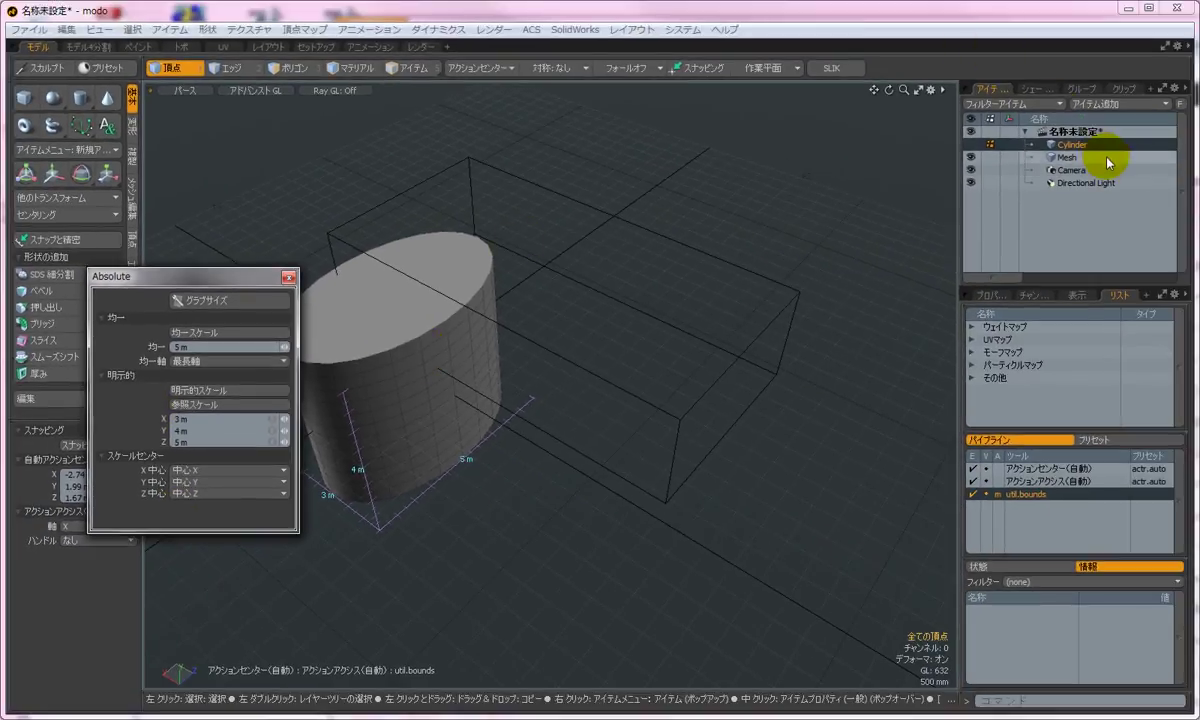
# Scale the Mesh box to the grabbed size with Explicit Scale and show the Cylinder item for comparison
pyautogui.click(1098, 158)
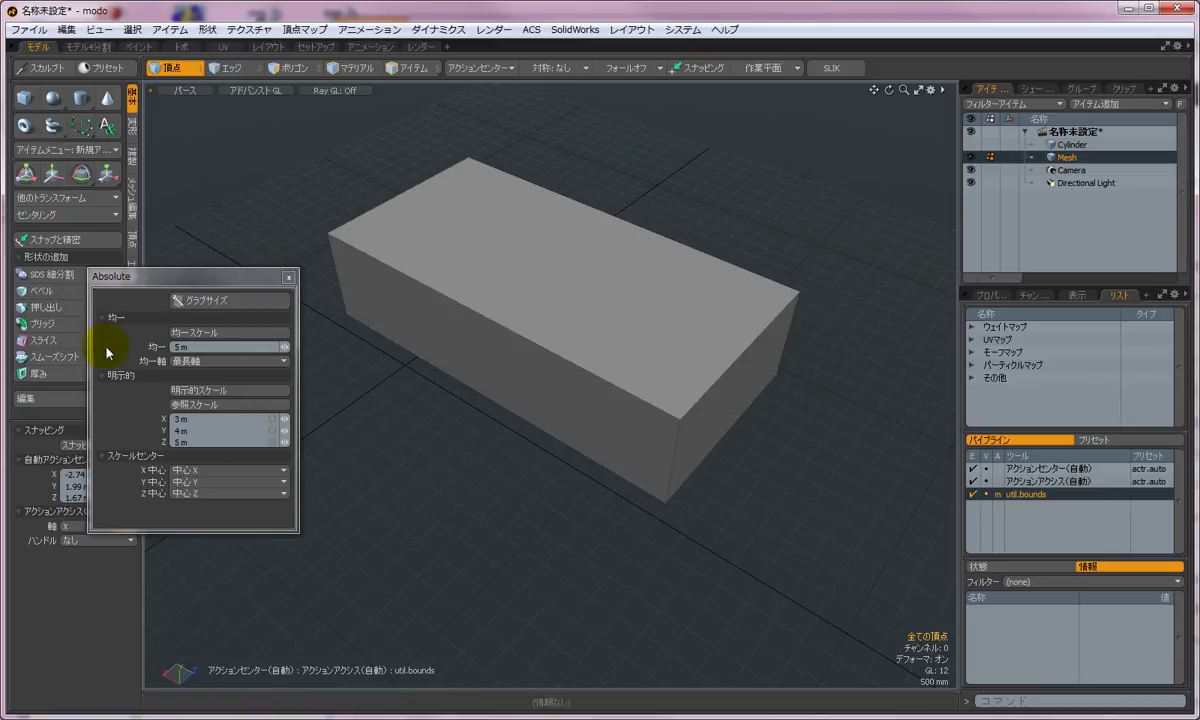
pyautogui.click(253, 392)
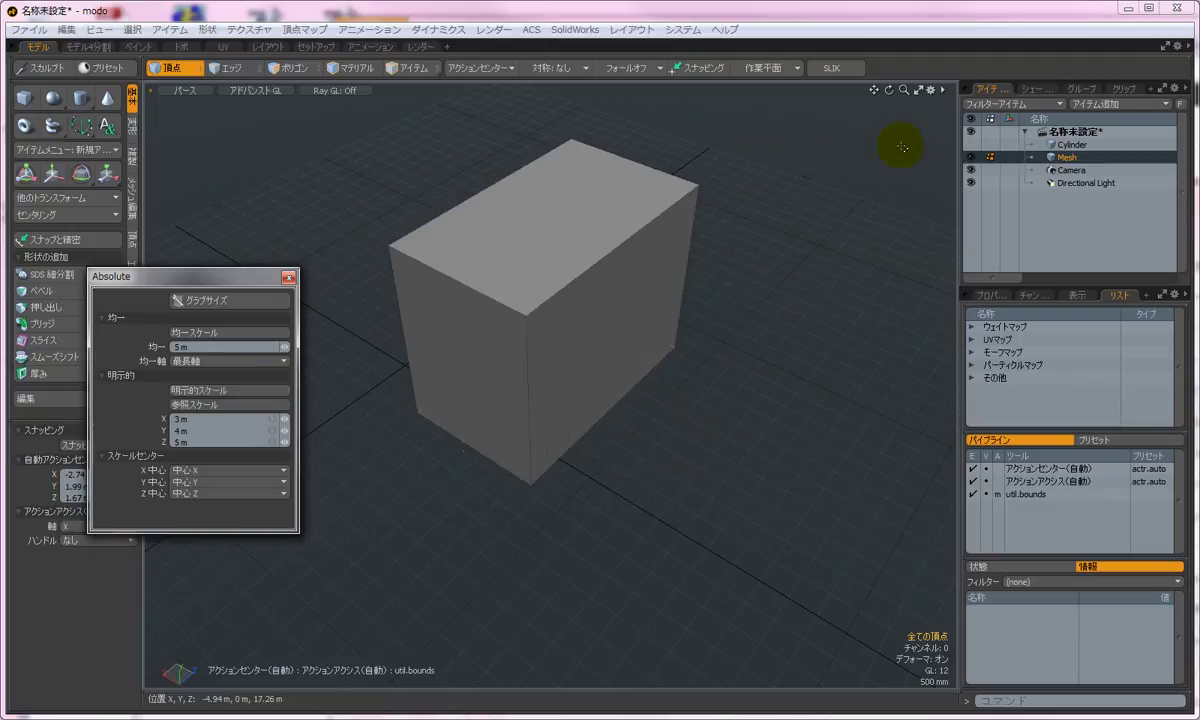
pyautogui.click(970, 144)
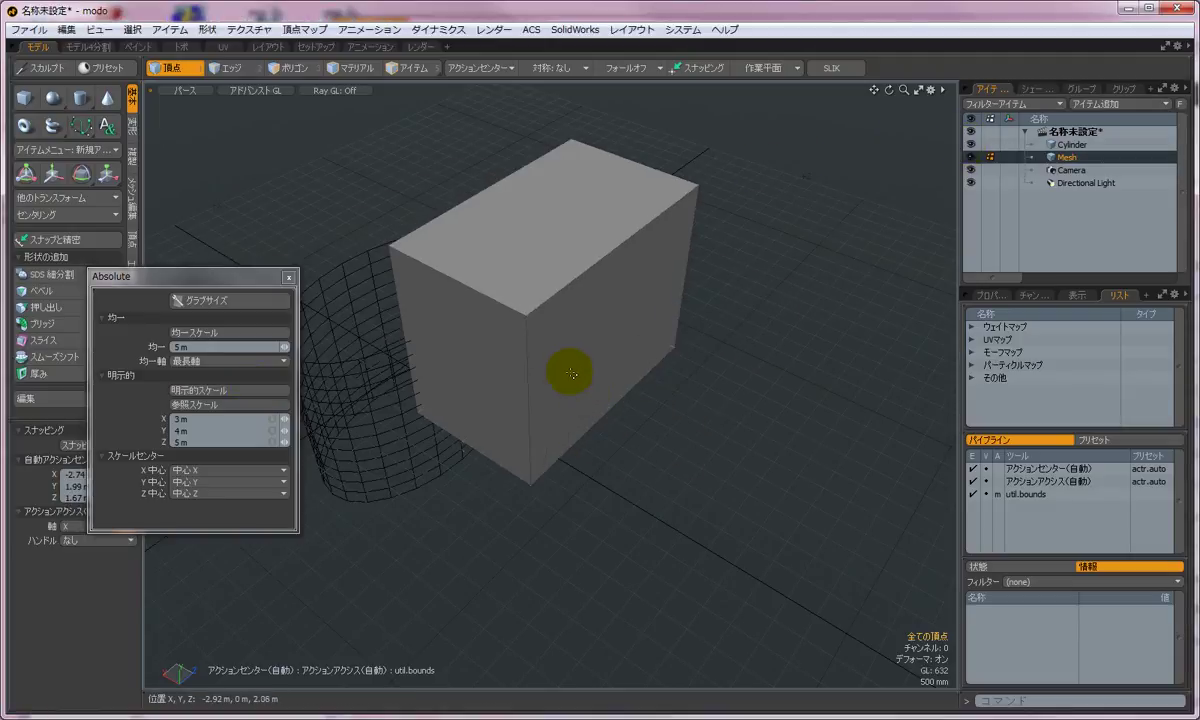
pyautogui.keyDown('alt'); pyautogui.moveTo(656, 527); pyautogui.dragTo(580, 518); pyautogui.keyUp('alt')
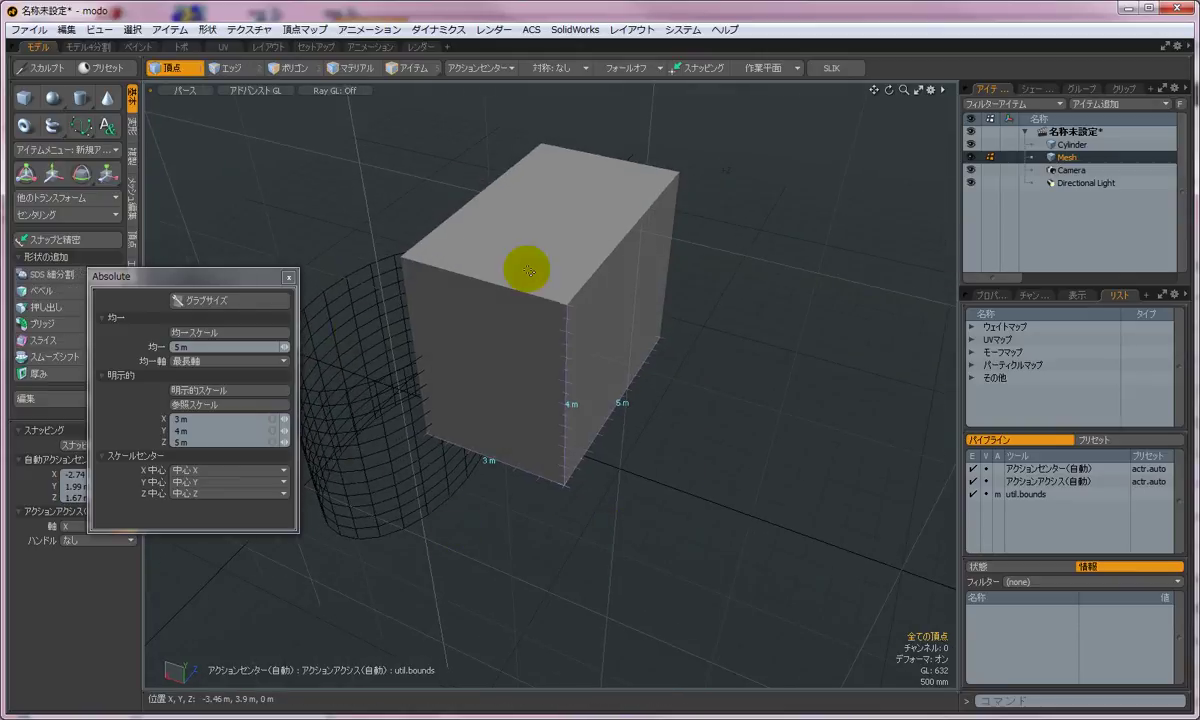